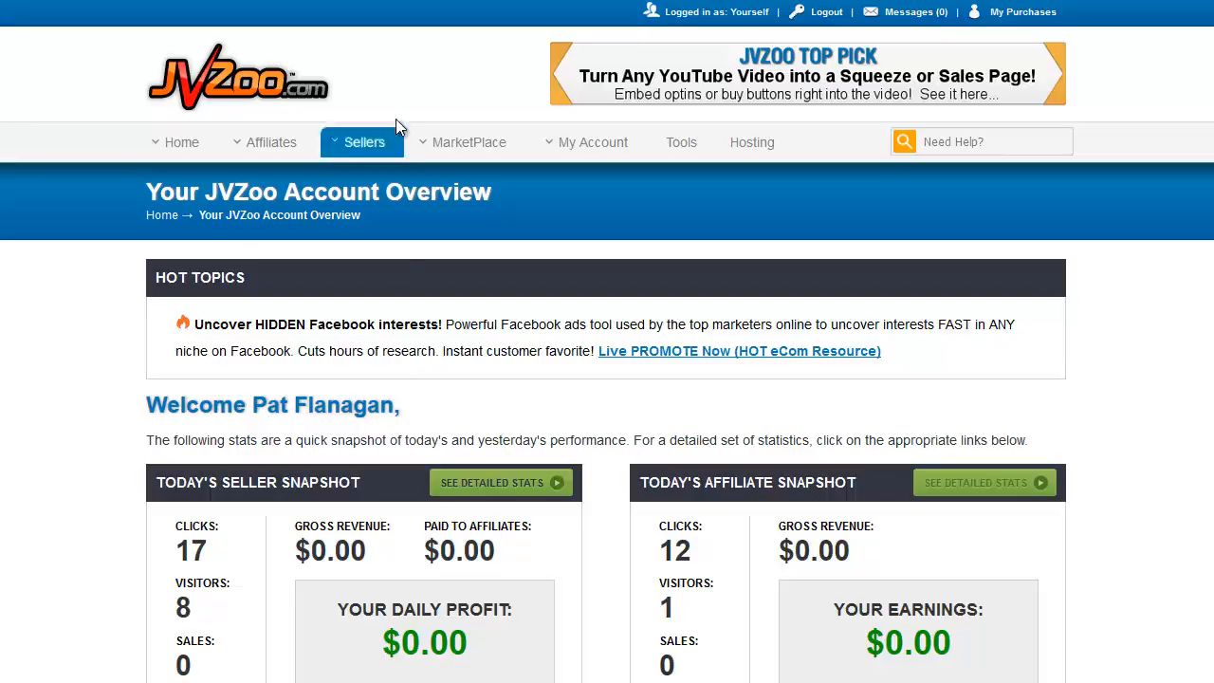
Step: Open the seller's list of JV contracts and start adding a new JV agreement
mouse_move(396, 133)
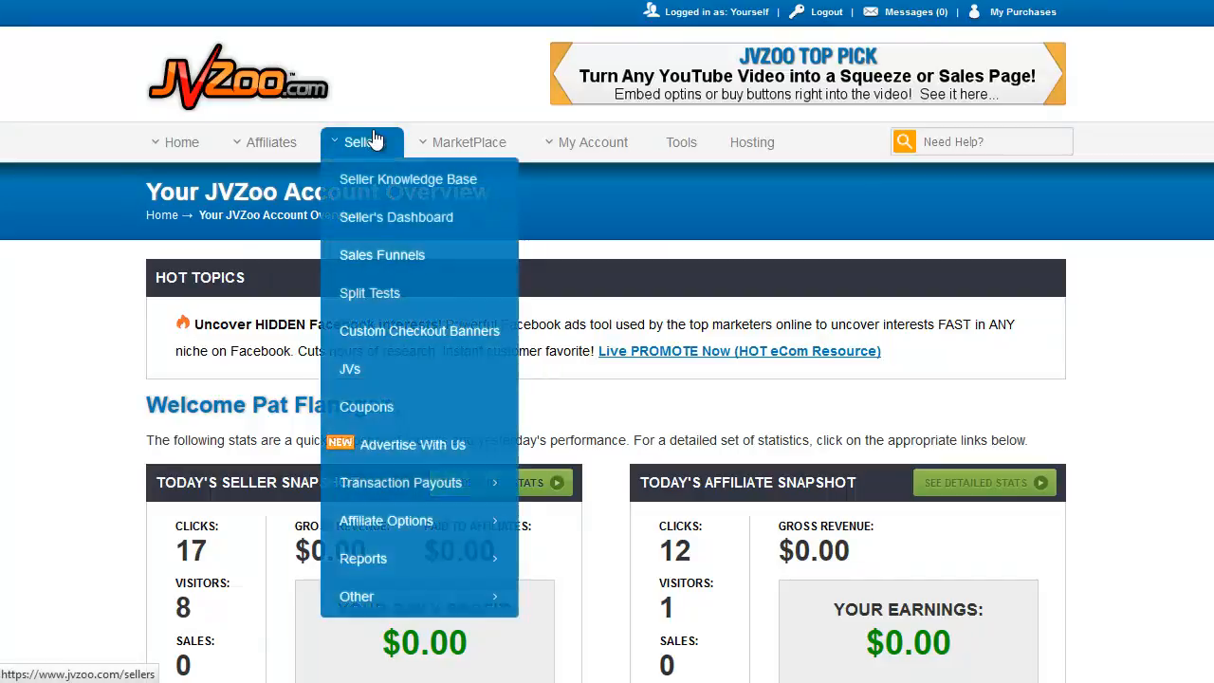
left_click(382, 376)
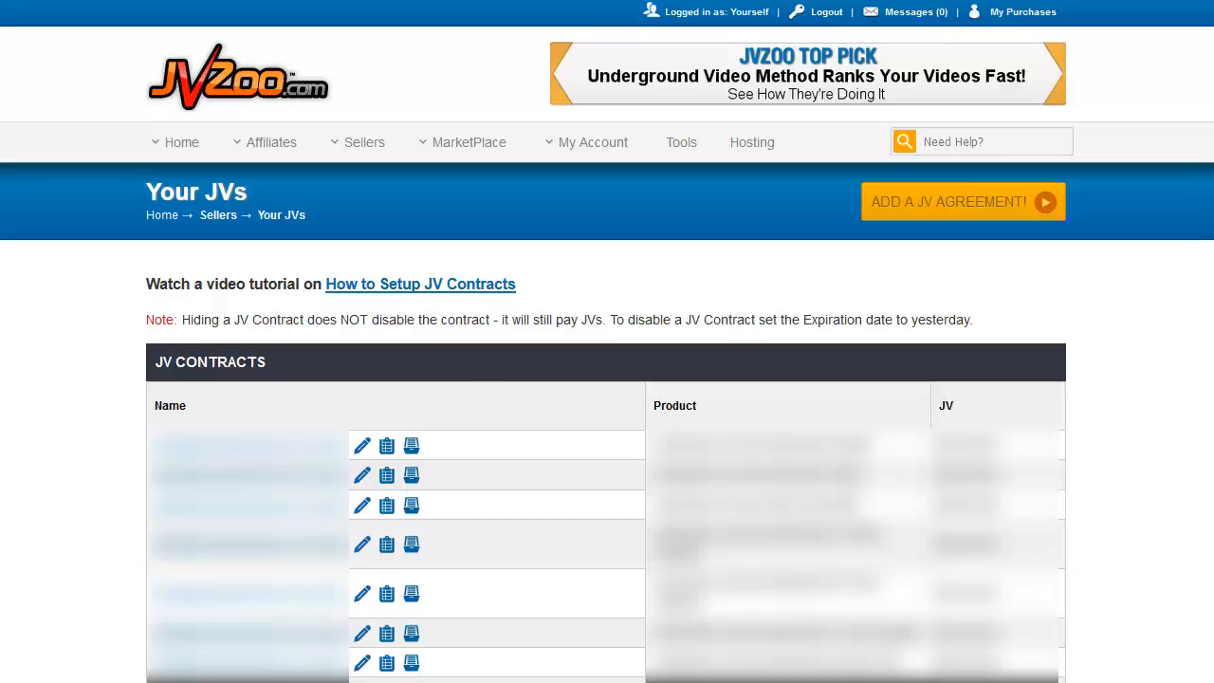
scroll(1160, 487, "down", 12)
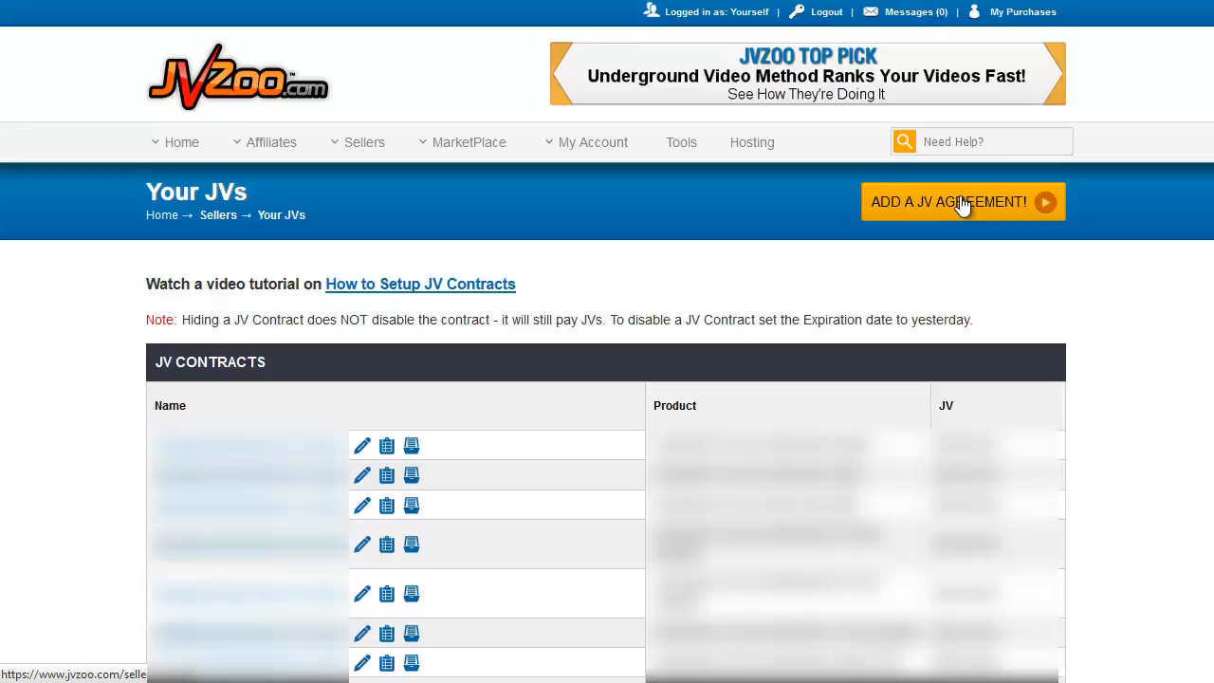
left_click(963, 203)
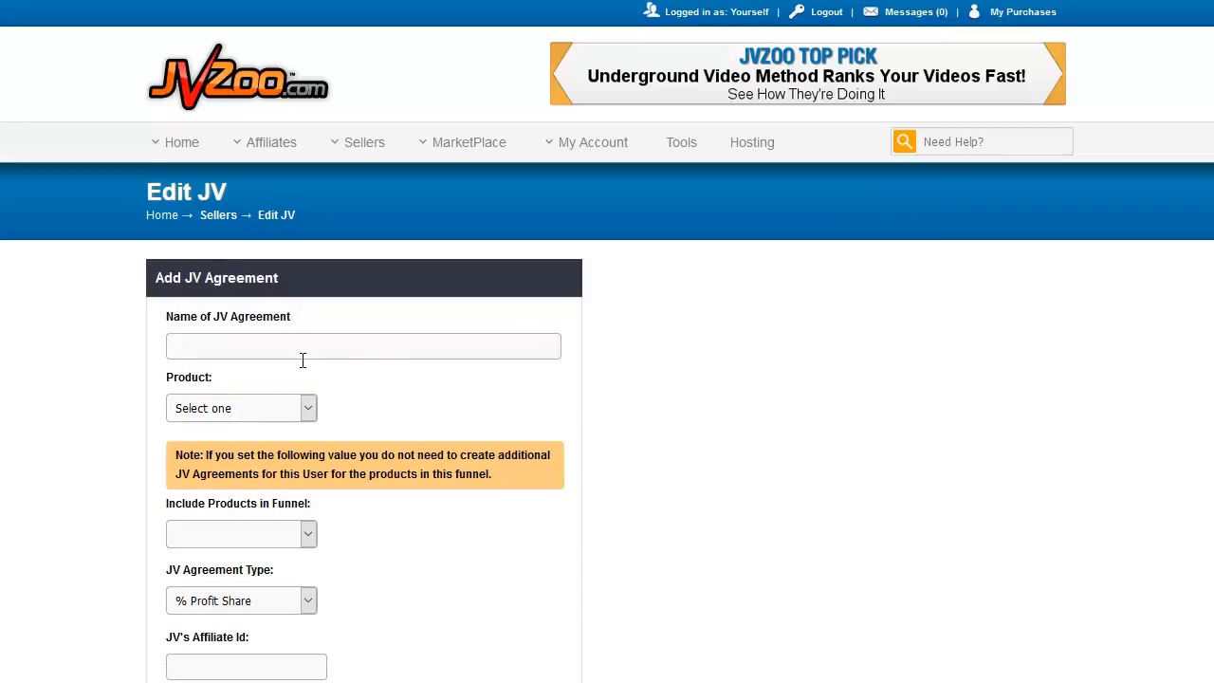
Step: Name the new agreement "Test JV Agreement"
scroll(694, 370, "down", 5)
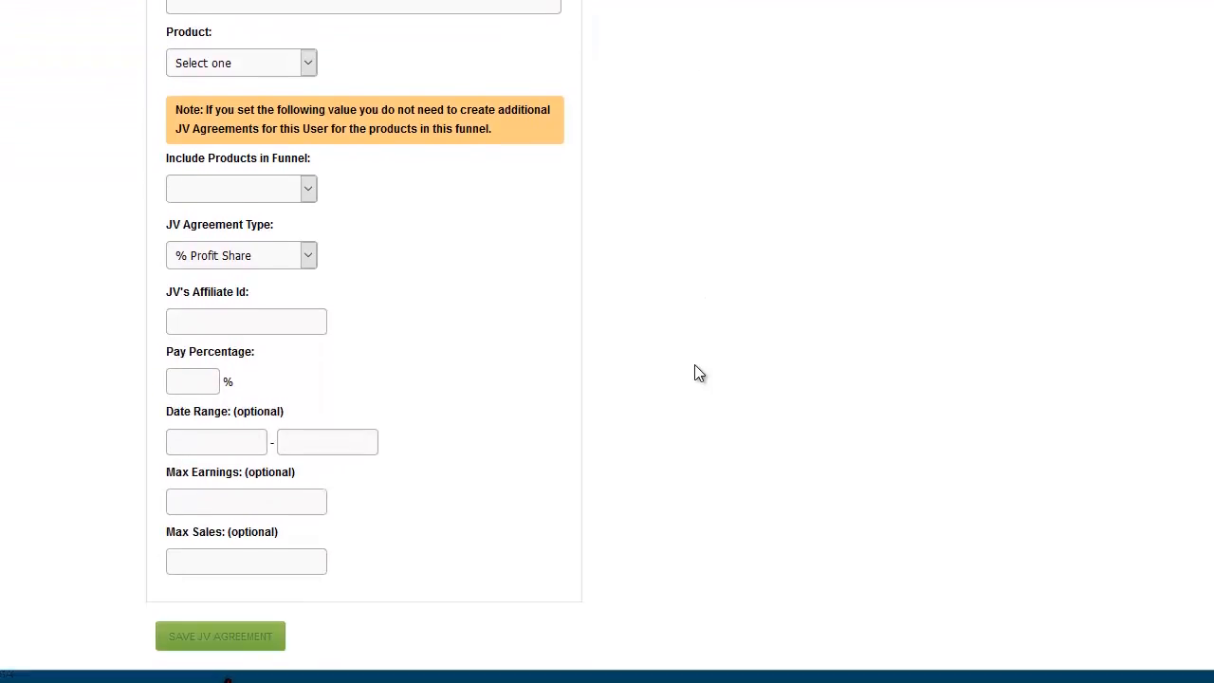
scroll(699, 372, "up", 5)
left_click(333, 338)
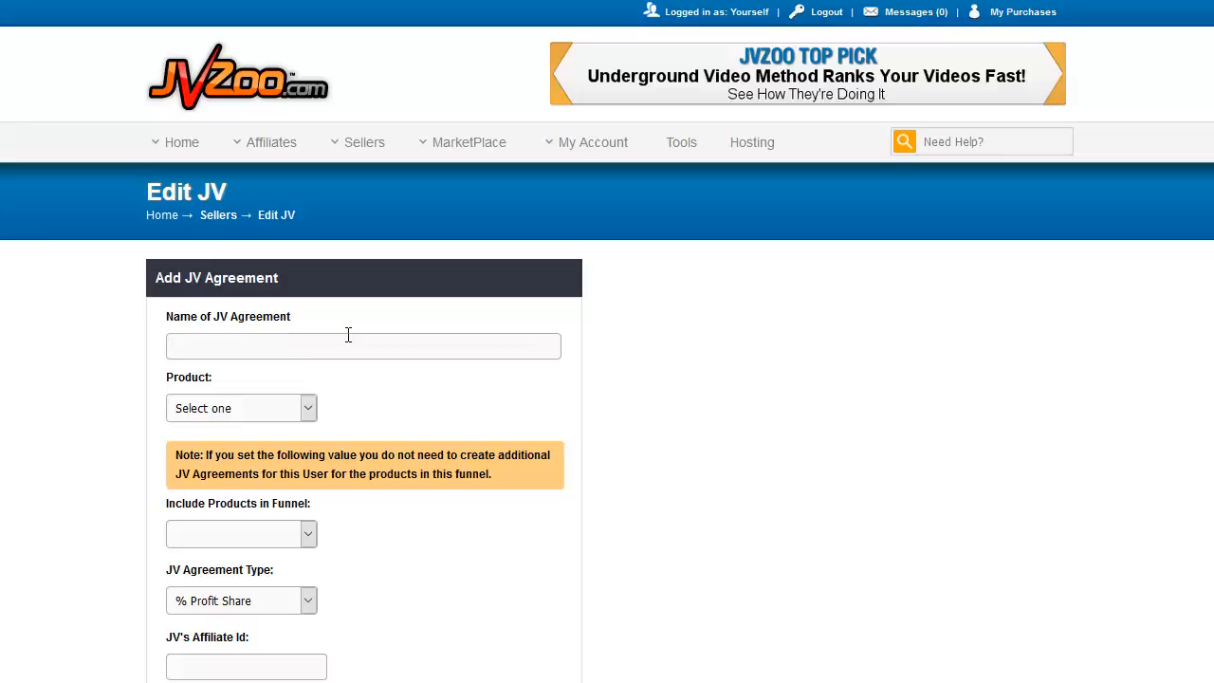
type("Test JV Agreement")
Step: Examine the Include Products in Funnel and Product settings of the JV agreement form
left_click_drag(233, 503, 309, 503)
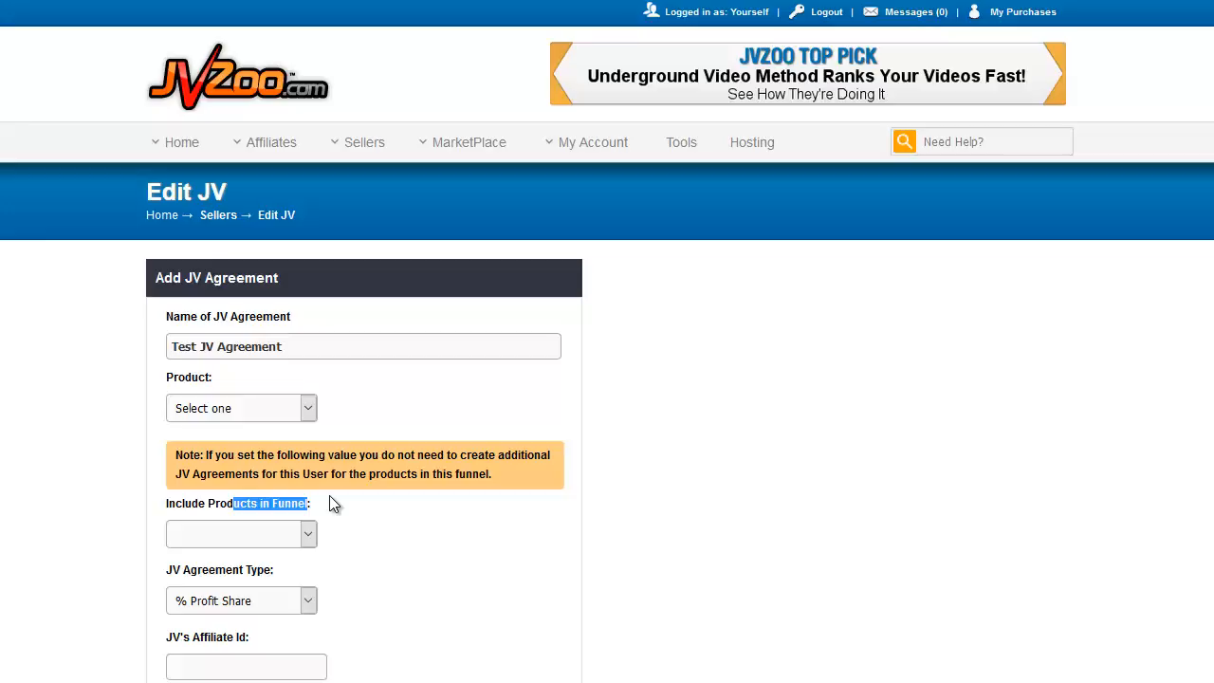
left_click(351, 509)
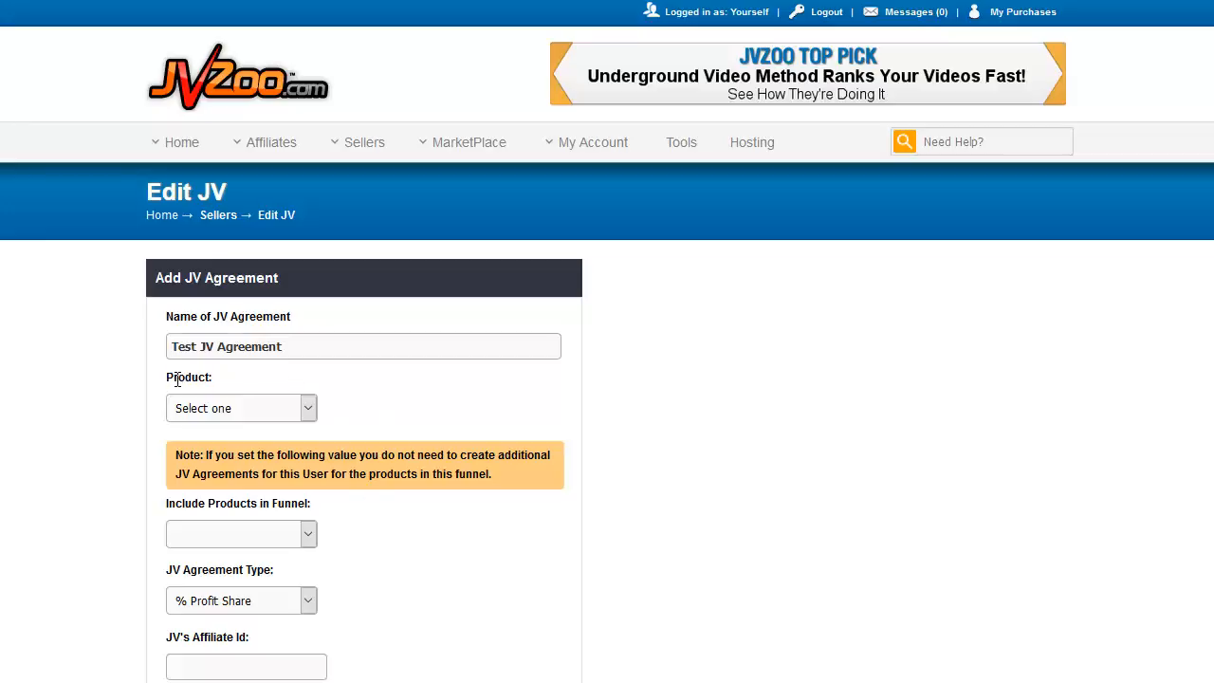
left_click_drag(177, 380, 200, 380)
left_click(345, 384)
left_click_drag(179, 381, 211, 382)
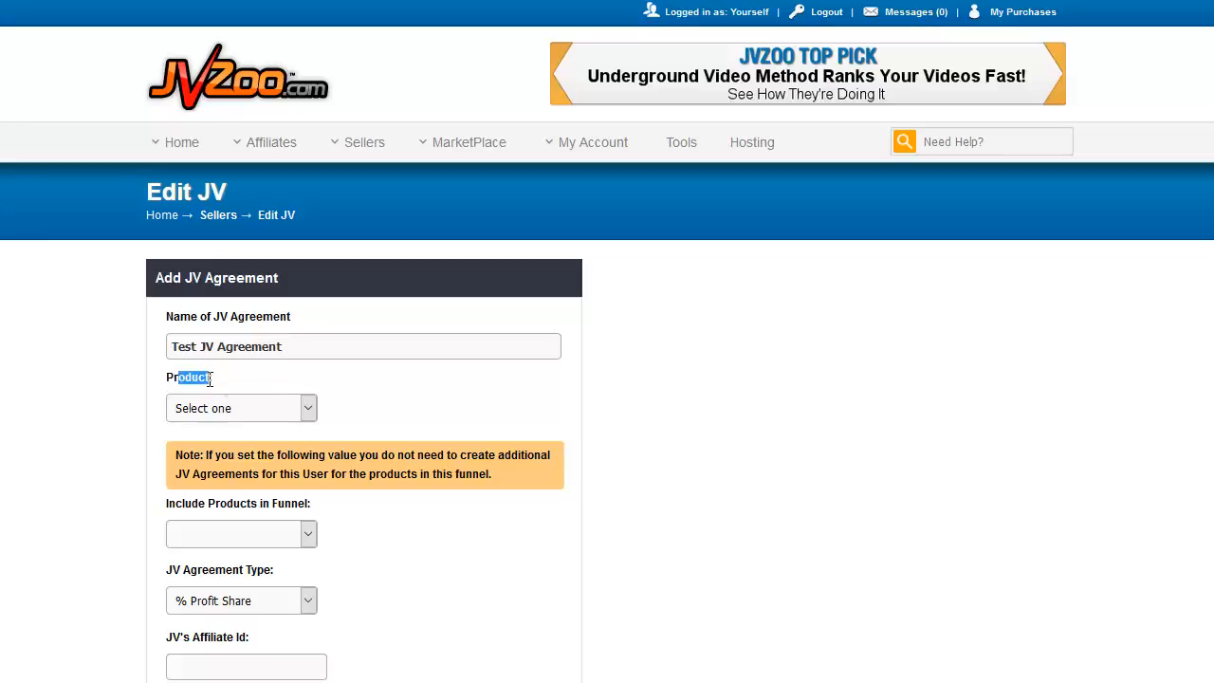
left_click(382, 386)
Step: Review the available JV agreement types without changing the selection
scroll(444, 562, "down", 3)
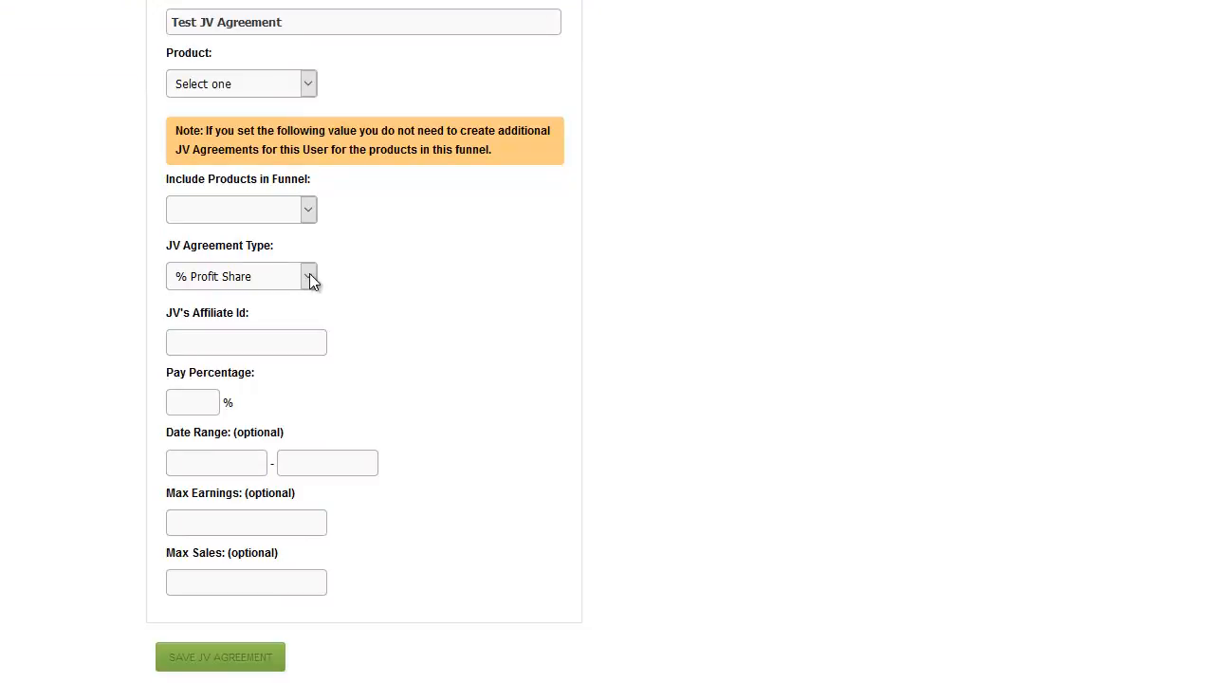
left_click(308, 277)
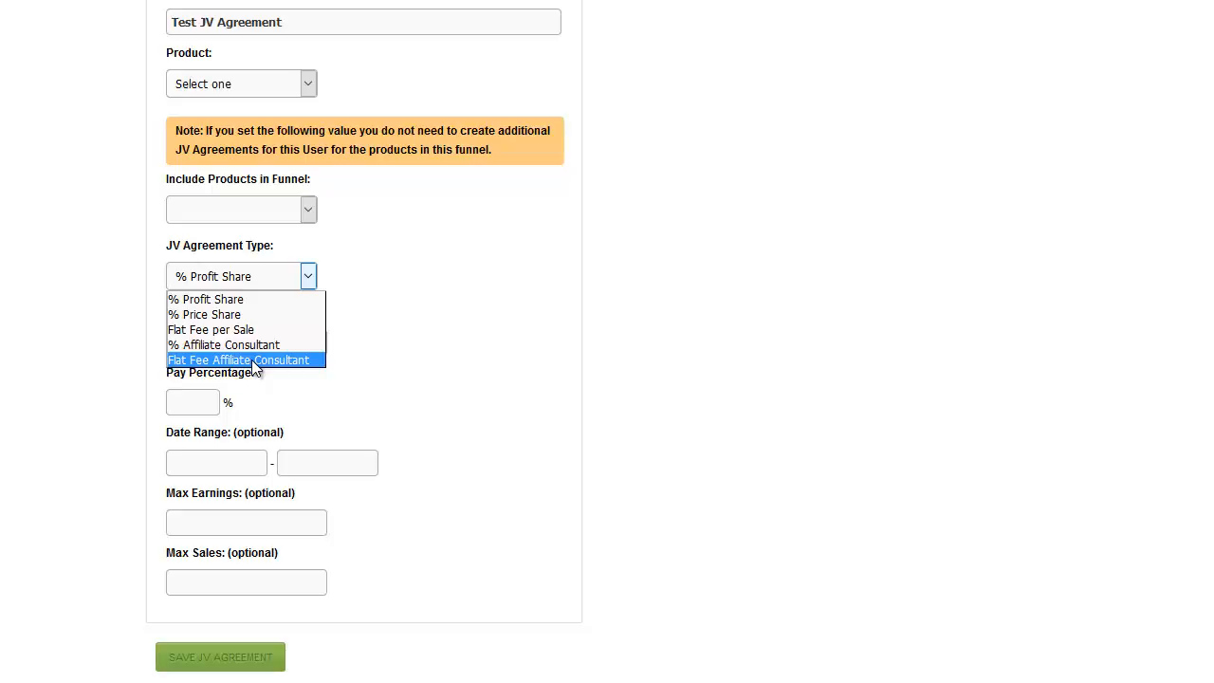
left_click(423, 368)
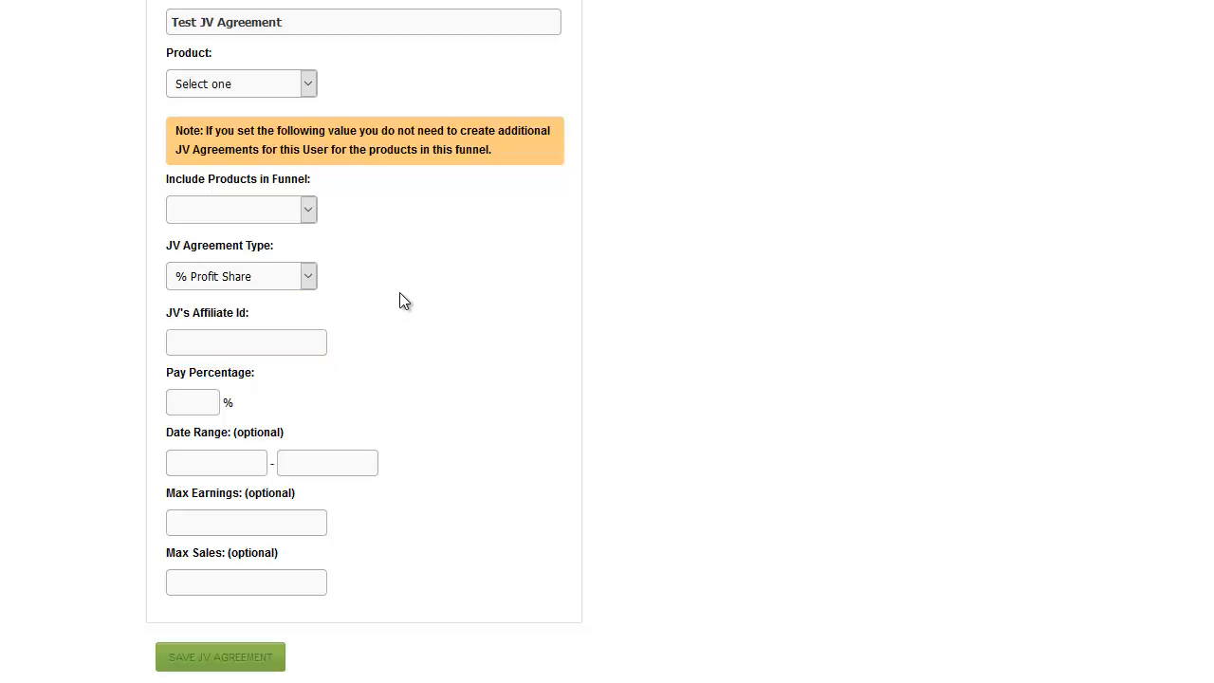
left_click(309, 278)
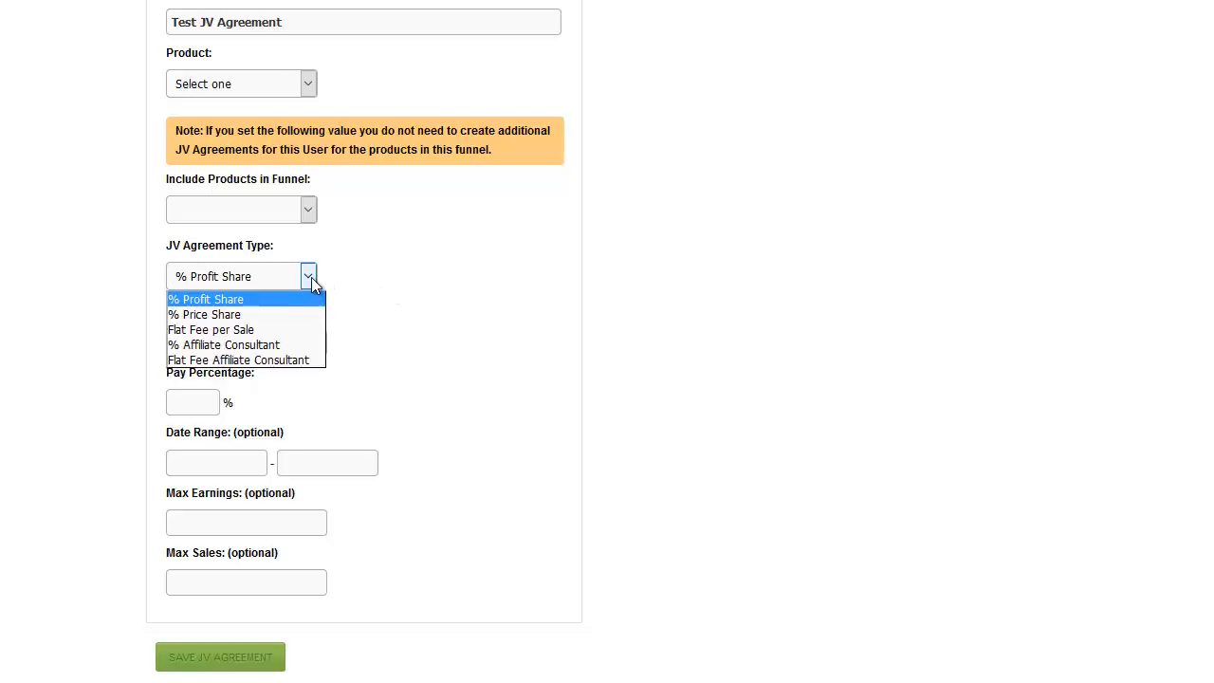
left_click(490, 252)
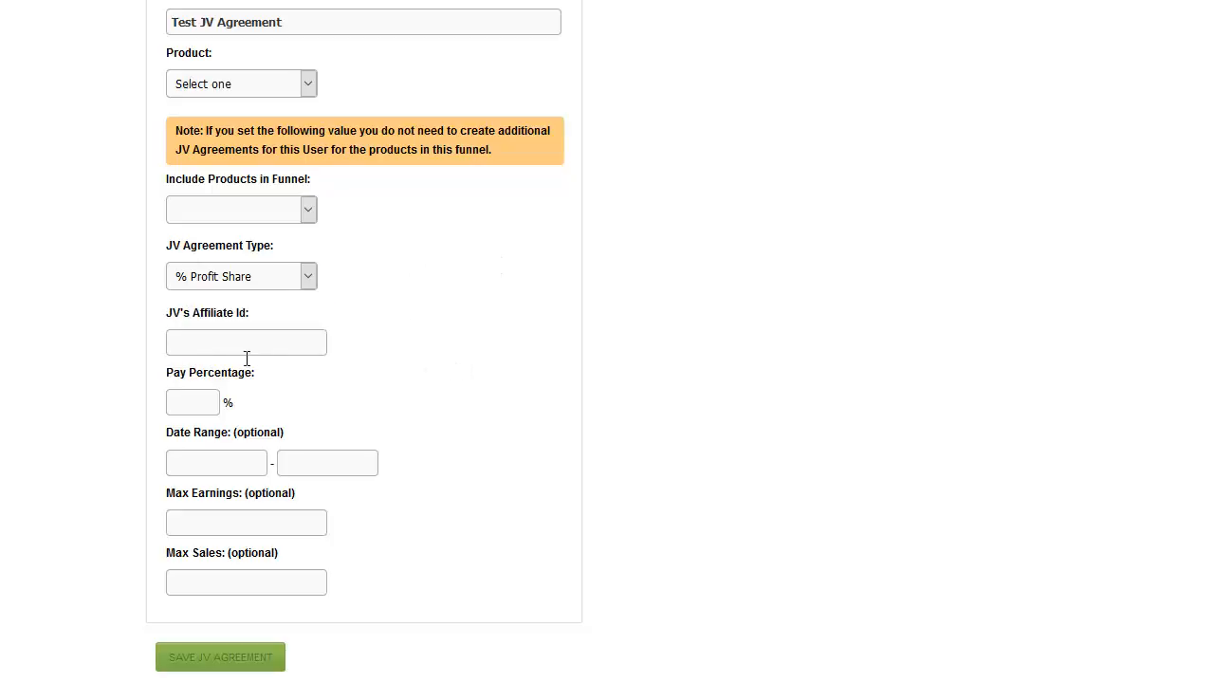
Step: Examine the JV's Affiliate Id and Pay Percentage fields and how they relate to the agreement type
left_click(219, 350)
scroll(971, 391, "up", 4)
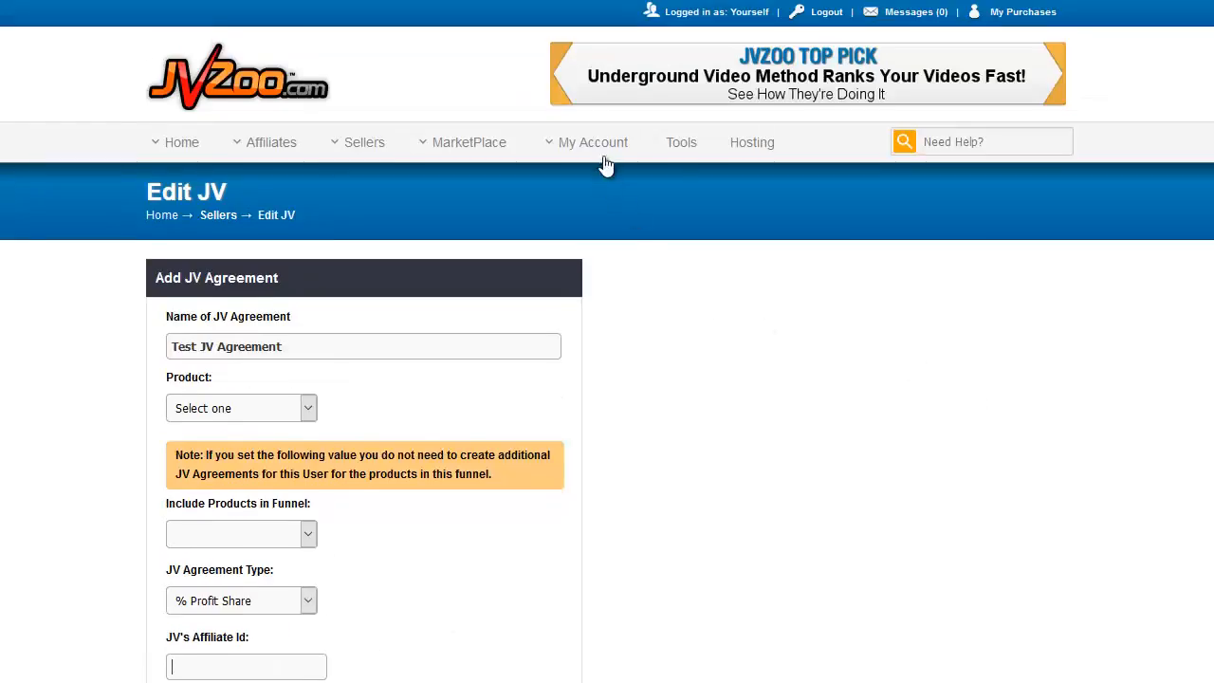
mouse_move(606, 159)
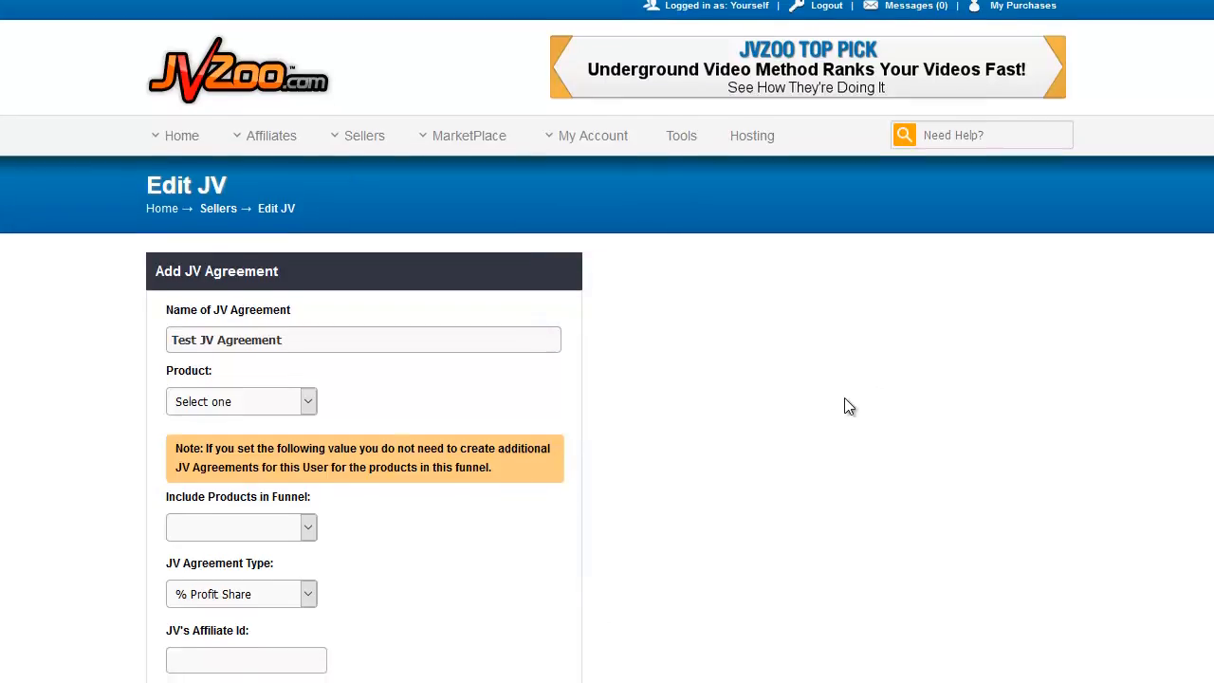
scroll(838, 403, "down", 3)
left_click(181, 344)
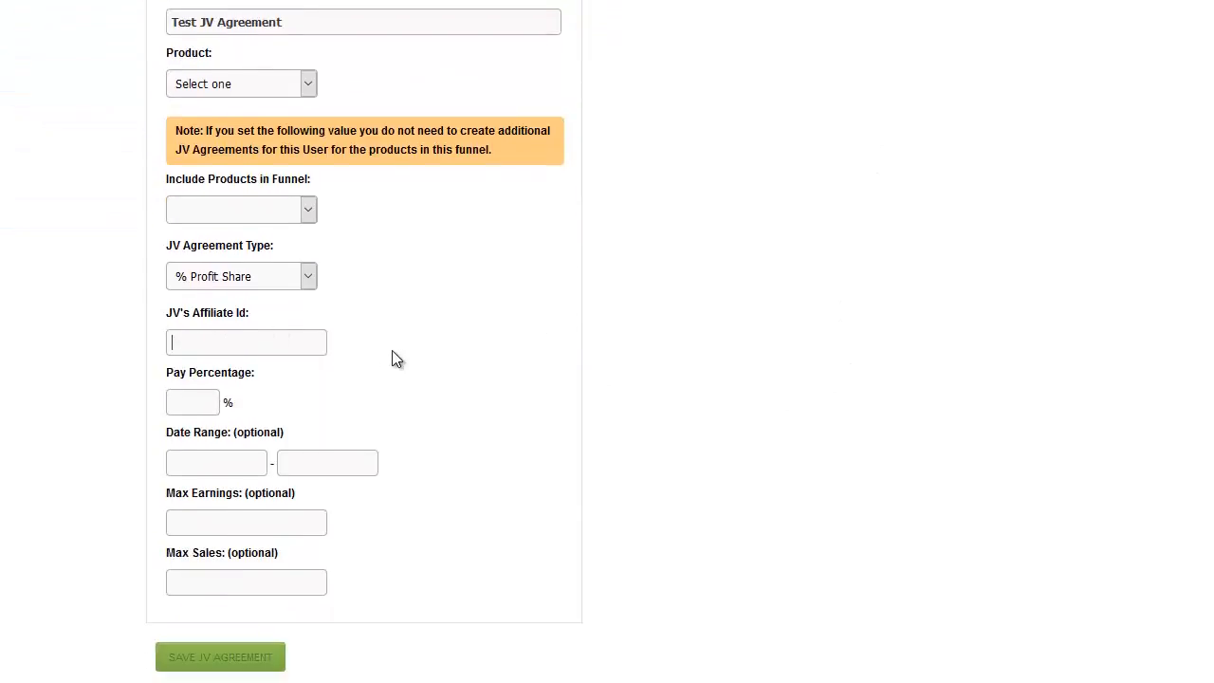
left_click(192, 399)
left_click(294, 278)
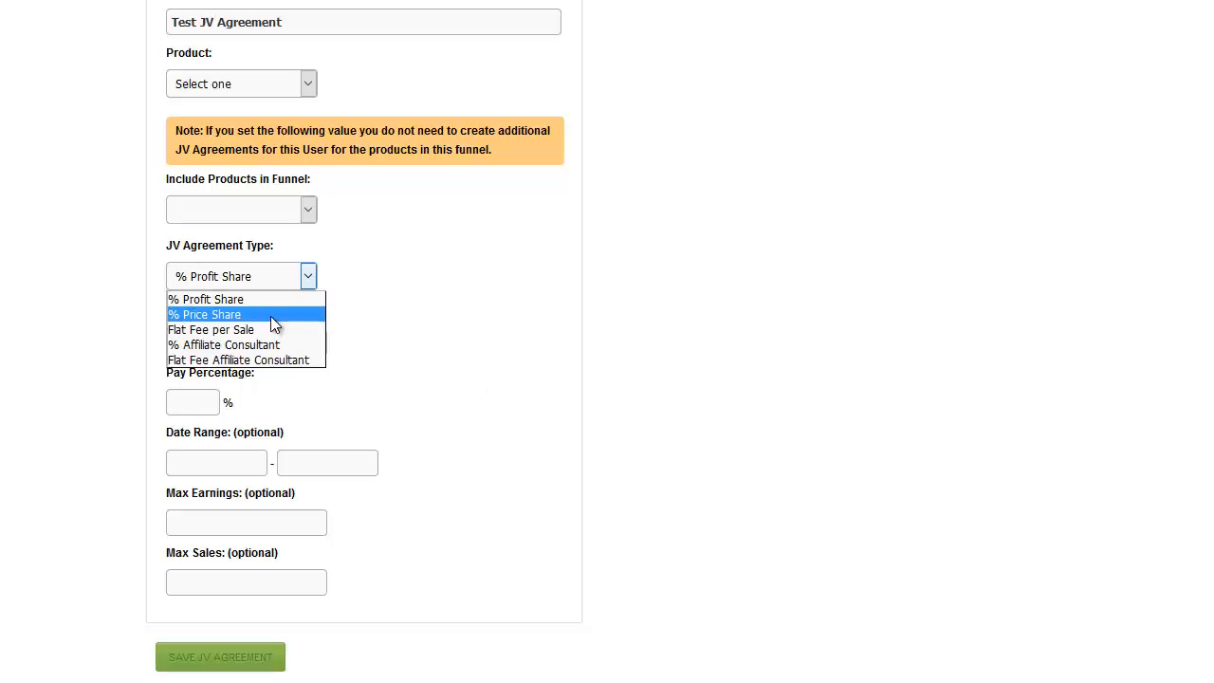
left_click(437, 249)
left_click(176, 412)
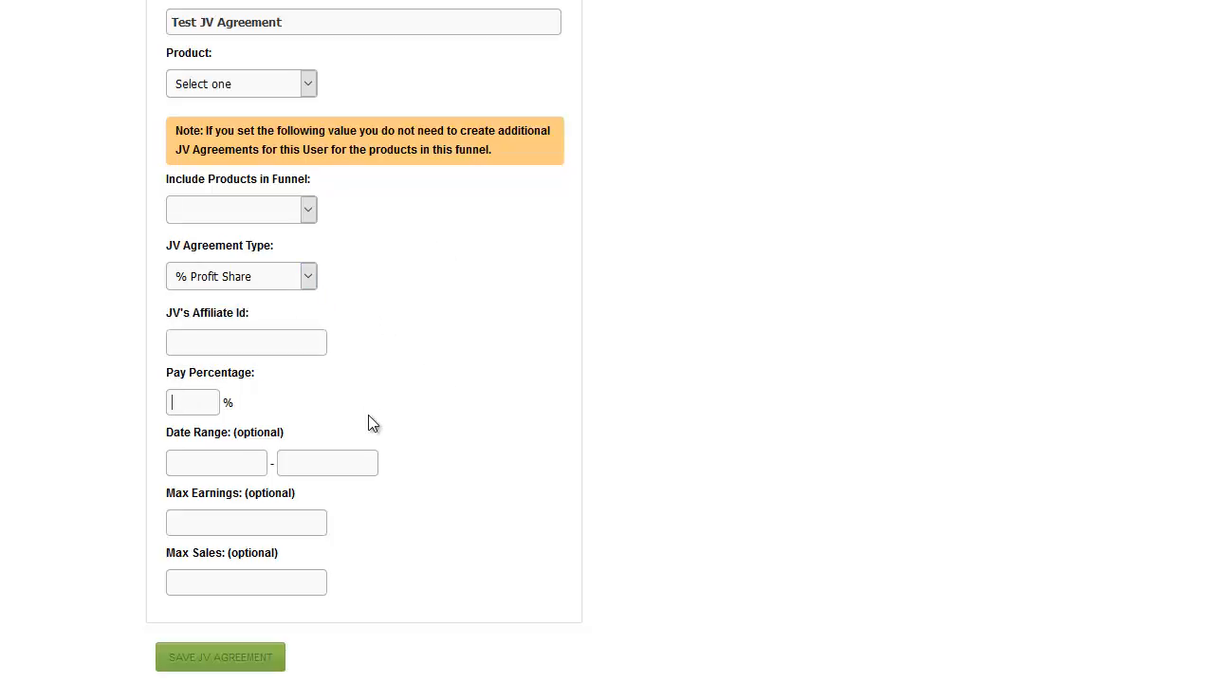
Step: Set the JV agreement type to Flat Fee per Sale and go to the flat amount field
left_click(307, 277)
left_click(276, 328)
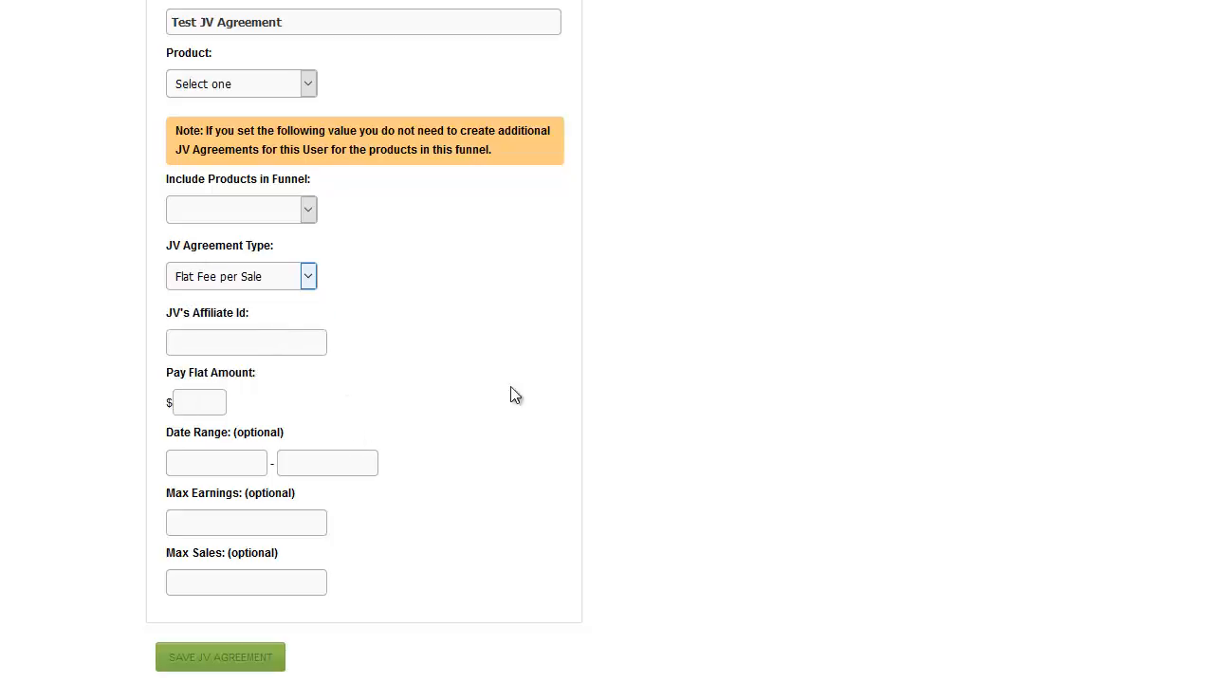
left_click(207, 408)
Step: Examine the optional date range calendars and the optional earnings and sales limits of the agreement
left_click(208, 461)
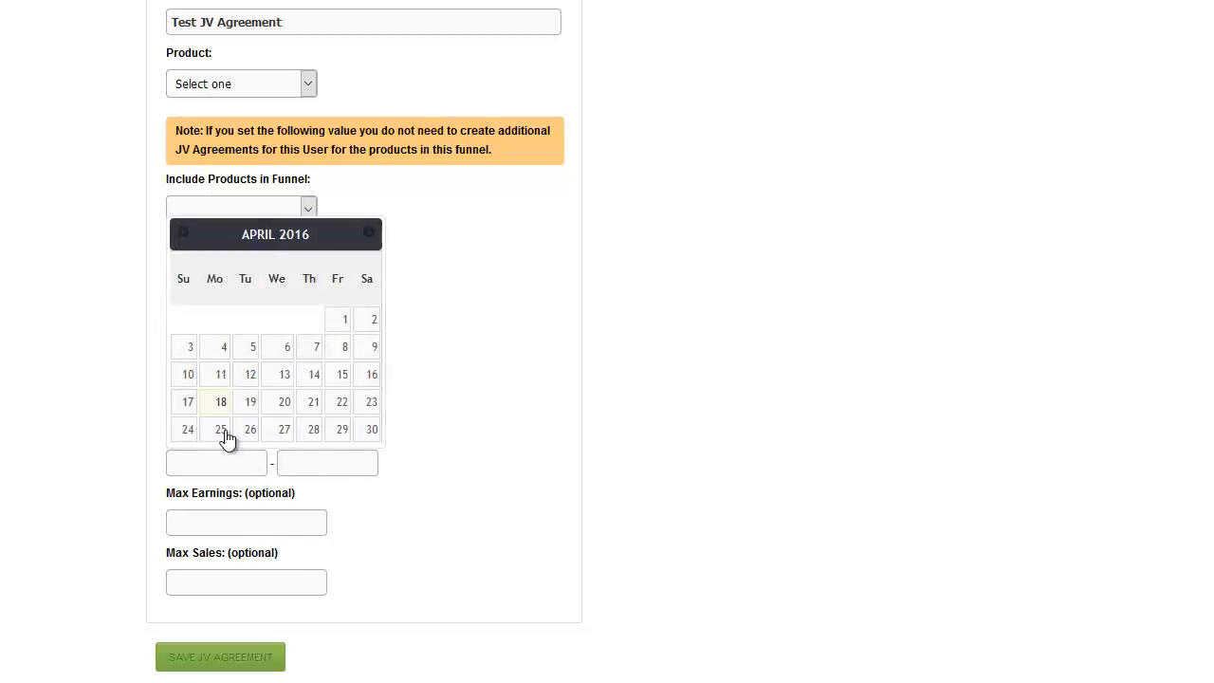
left_click(331, 460)
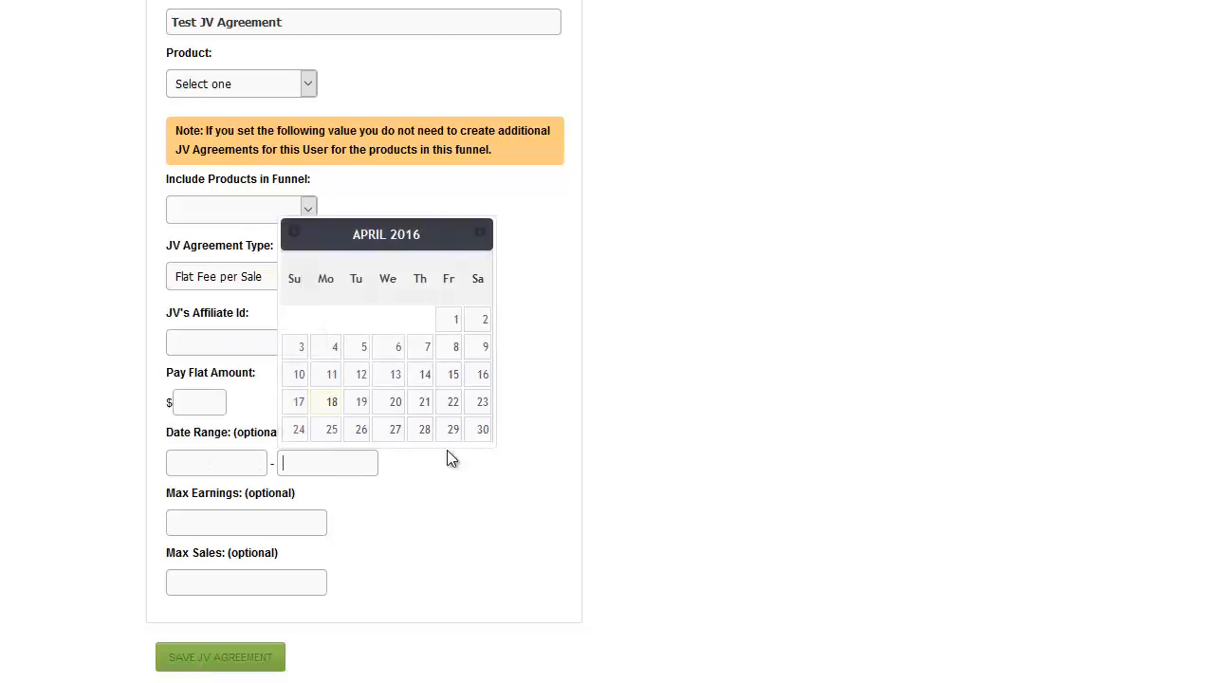
left_click(773, 486)
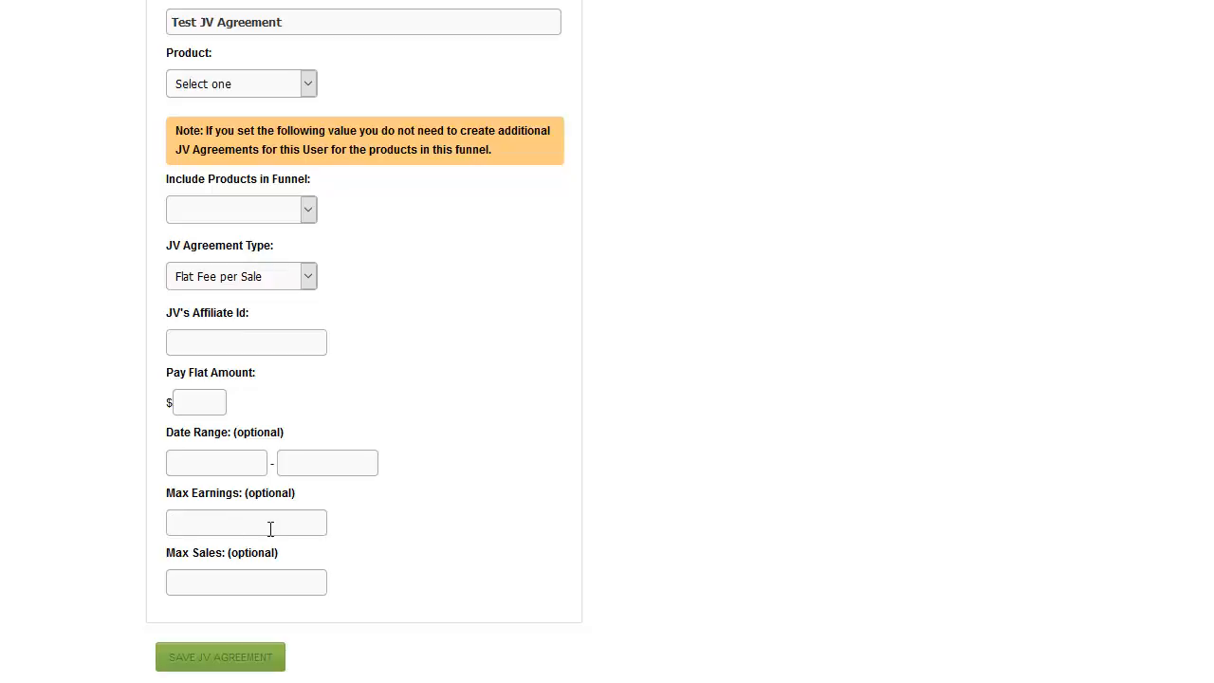
left_click(253, 584)
Step: Leave the agreement form without saving and go back to the seller's JVs page
scroll(756, 461, "up", 4)
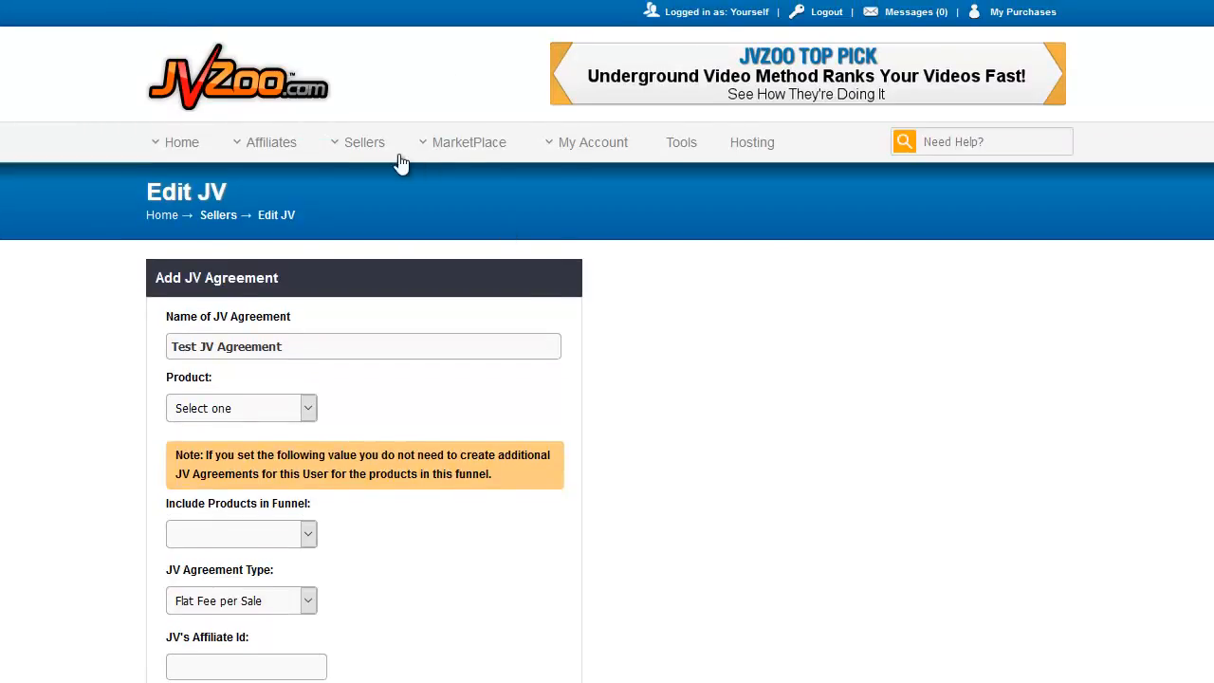
mouse_move(402, 161)
left_click(425, 357)
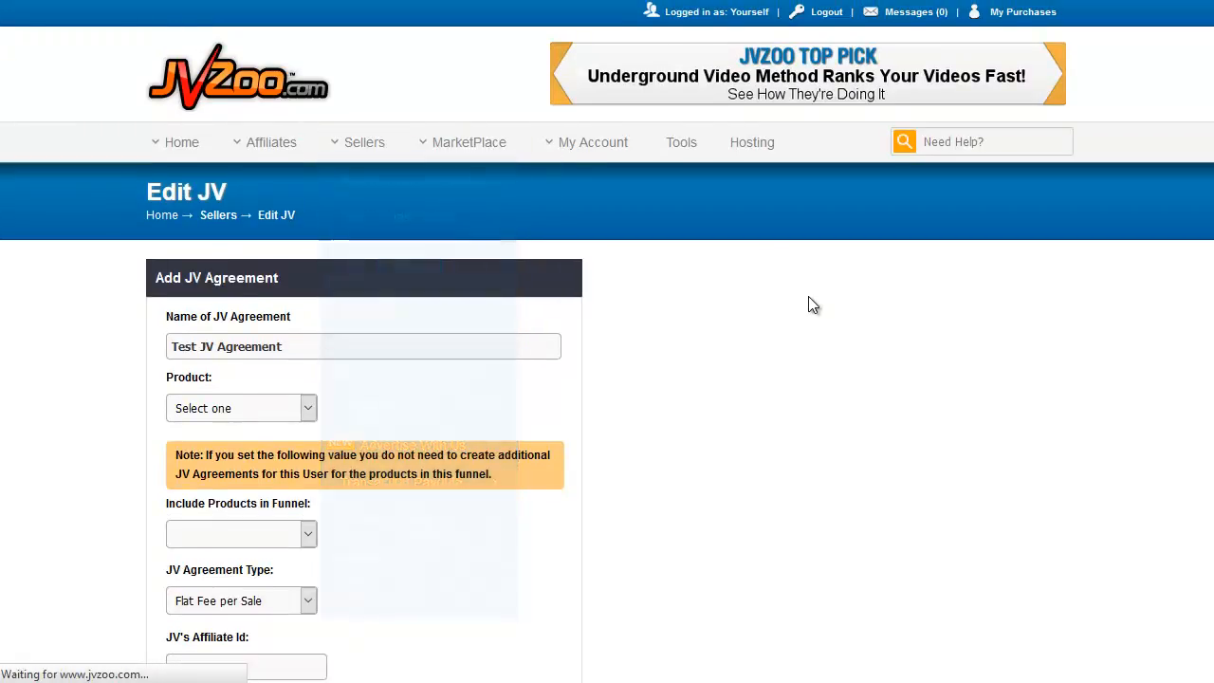